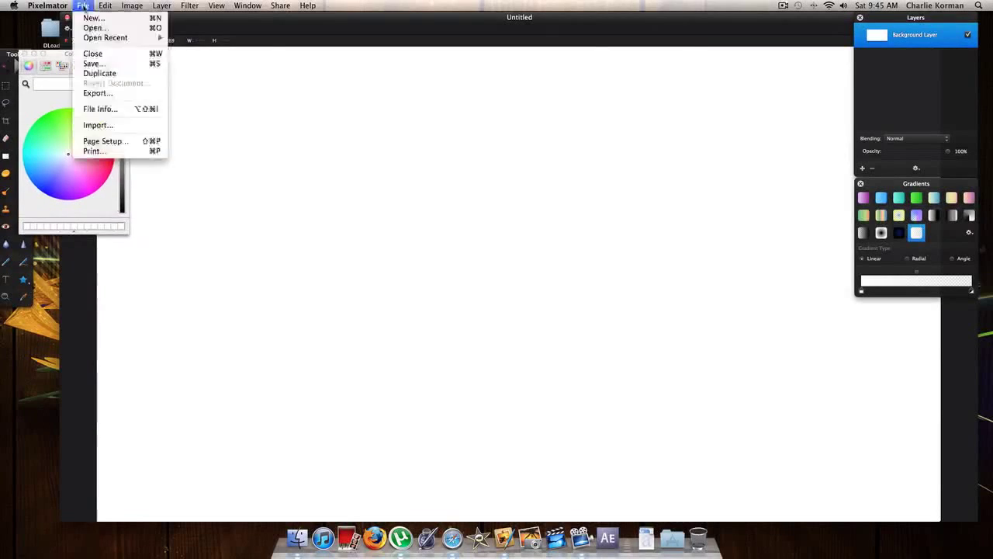
Add an empty layer, then browse the SubPack > Pics image folder and cancel
left_click(167, 16)
double_click(496, 81)
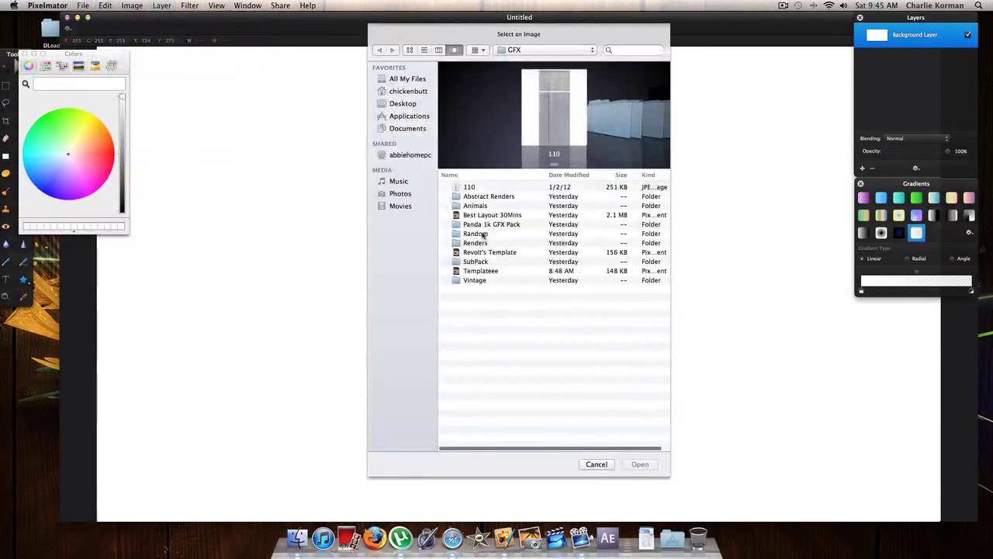
double_click(500, 255)
double_click(481, 207)
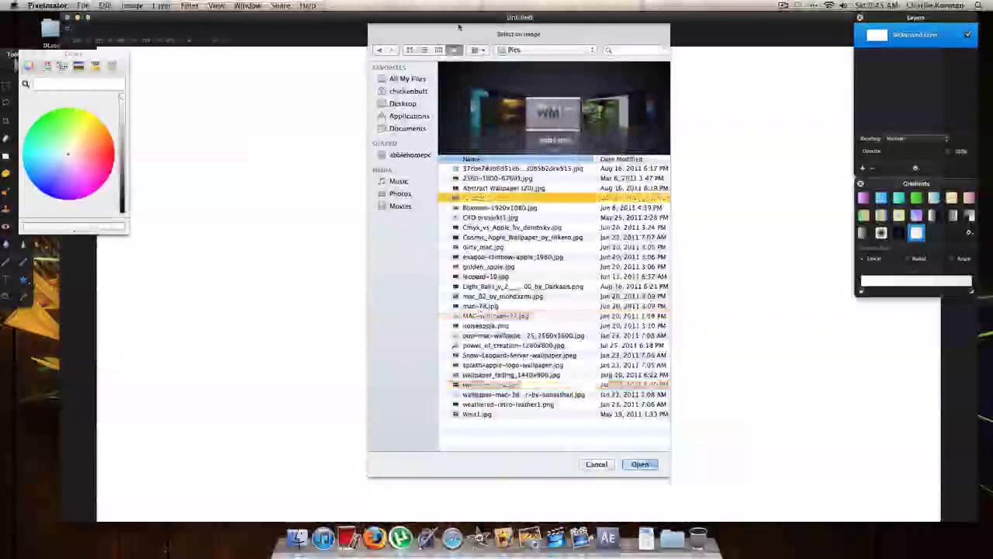
key("super+Up")
key("Escape")
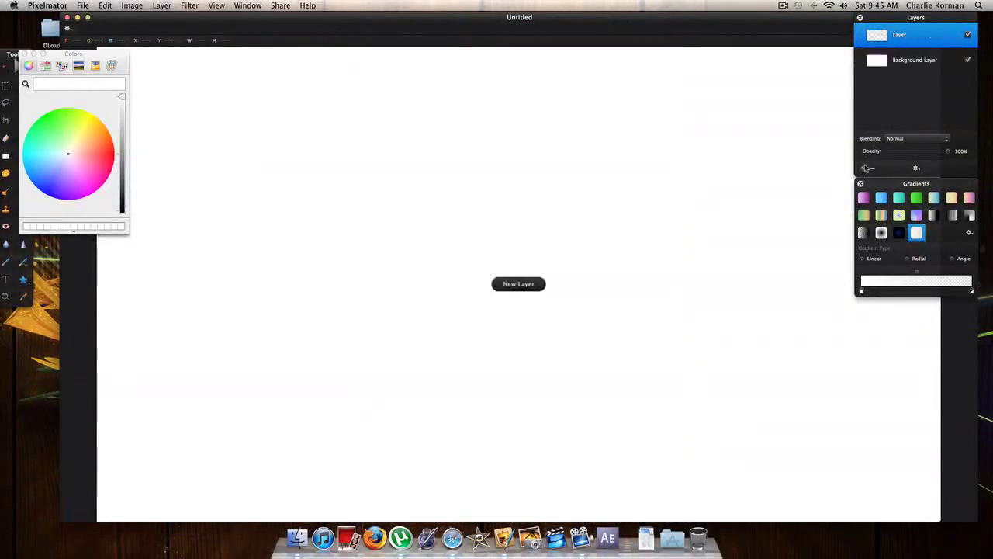
Fill the layer with a vertical white-to-black gradient from the Gradients palette
left_click(933, 217)
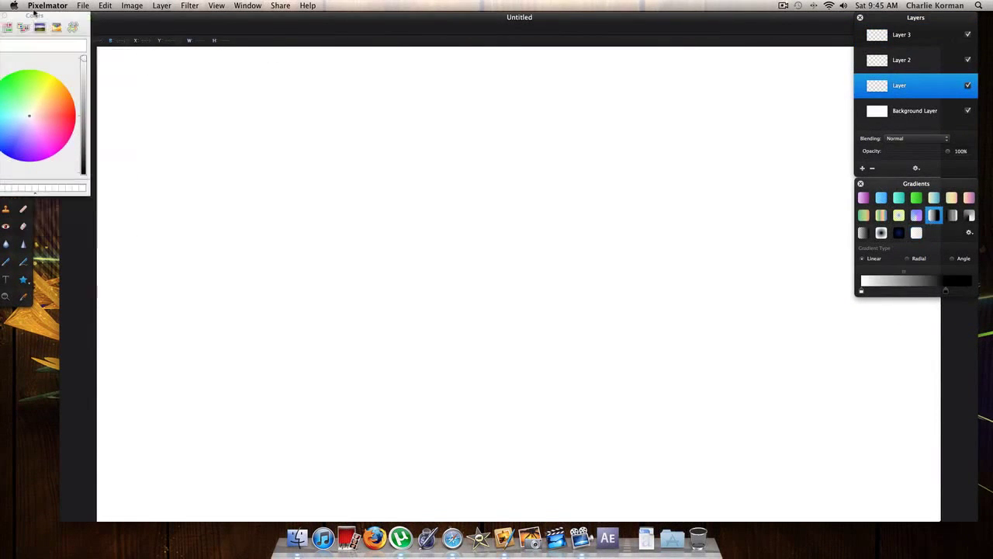
left_click_drag(19, 56, 67, 191)
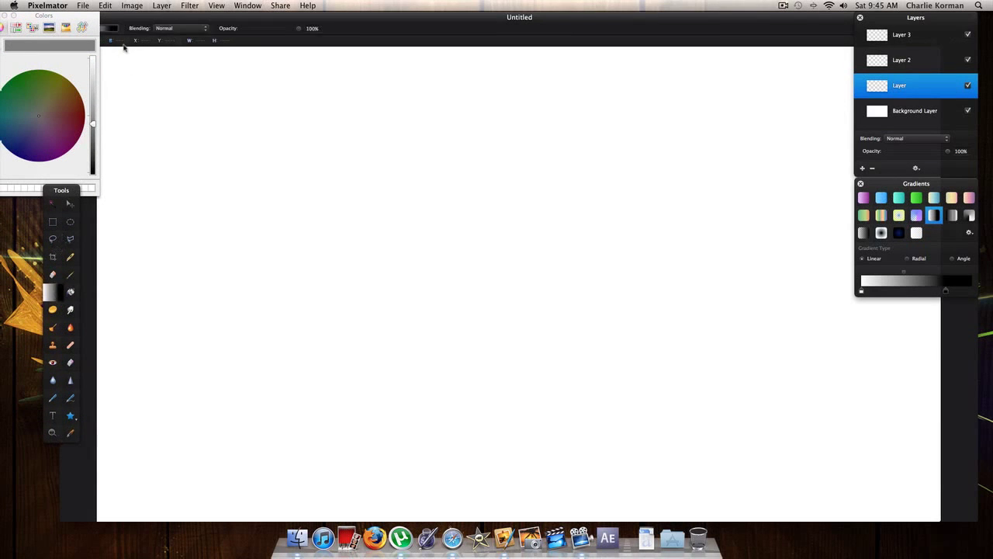
mouse_move(123, 48)
left_mouse_down()
mouse_move(118, 95)
mouse_move(190, 163)
mouse_move(481, 80)
left_mouse_up()
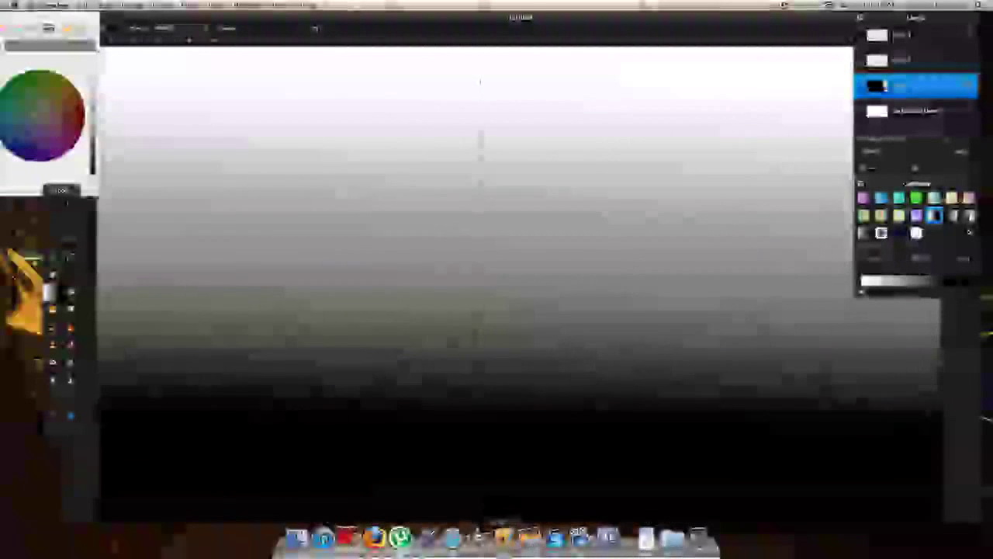
left_click(156, 4)
Import the pink, blue and white 3D render from the renders folder and orbit it into place
left_click(194, 43)
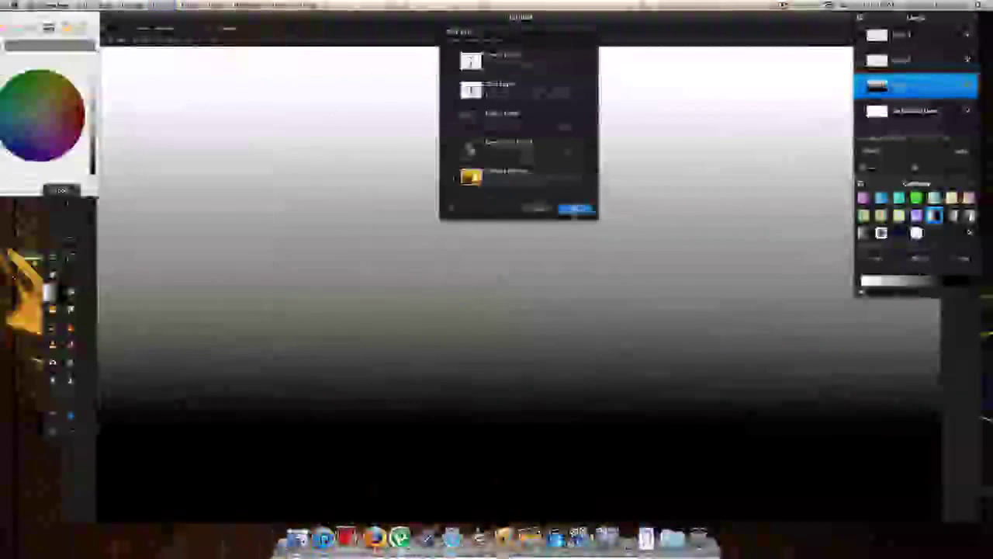
left_click(576, 208)
left_click(543, 49)
left_click(521, 155)
double_click(488, 190)
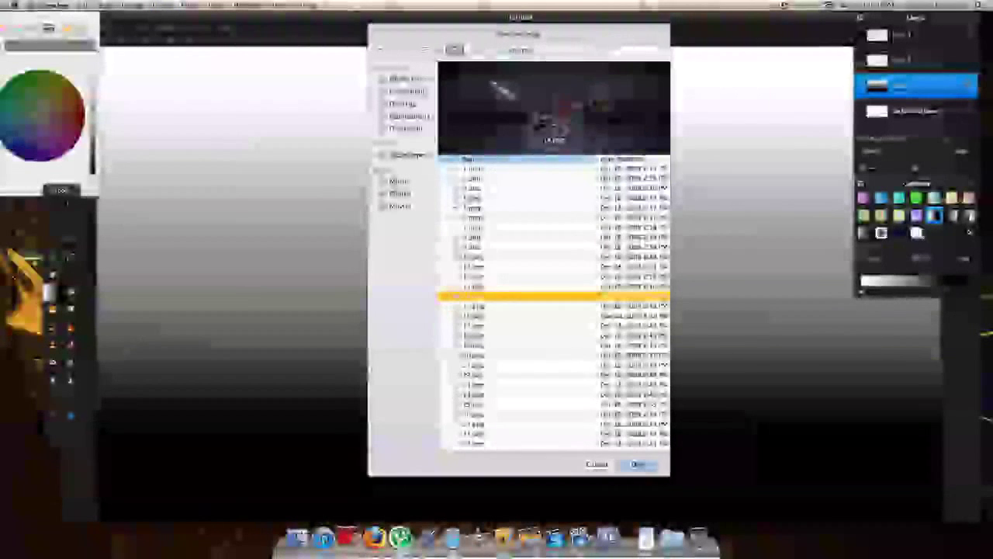
double_click(471, 364)
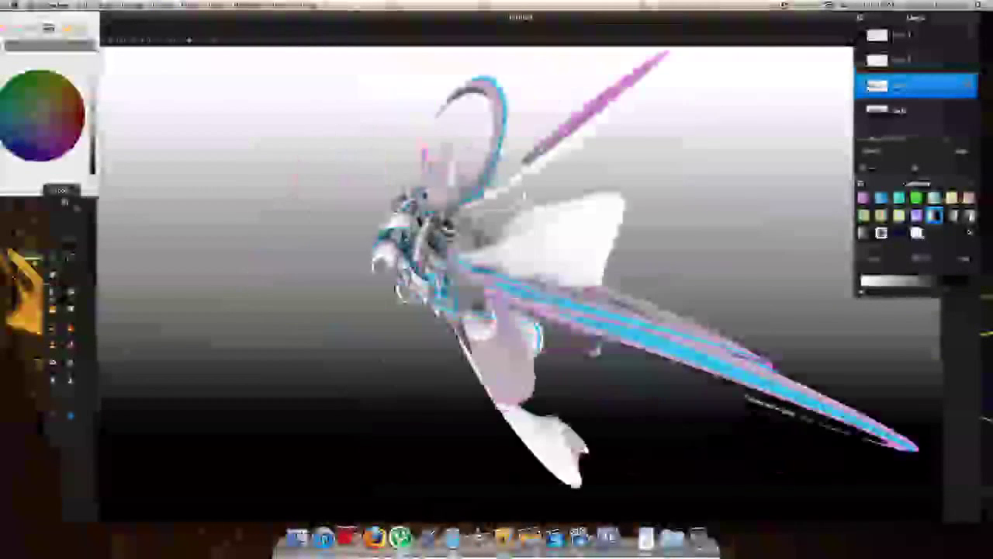
mouse_move(288, 151)
left_mouse_down()
mouse_move(586, 52)
mouse_move(698, 481)
mouse_move(508, 100)
mouse_move(326, 47)
left_mouse_up()
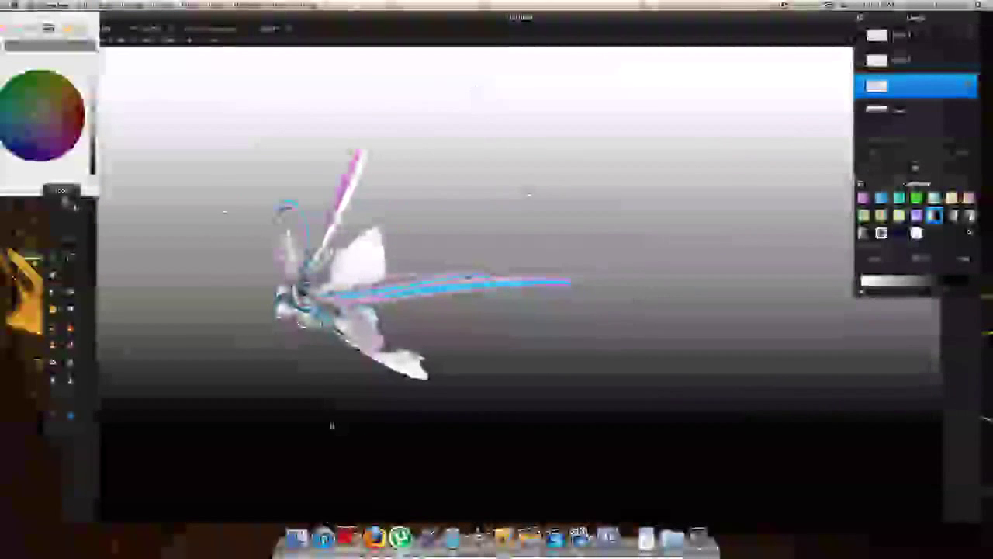
Import the blue-purple 3D shape and orbit it to a new angle
left_click(178, 46)
left_click(572, 193)
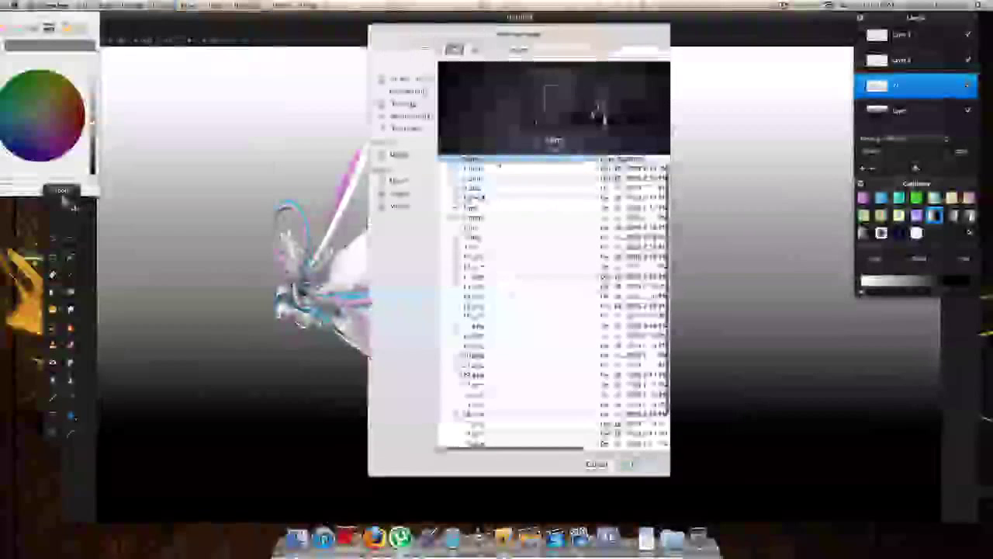
double_click(641, 419)
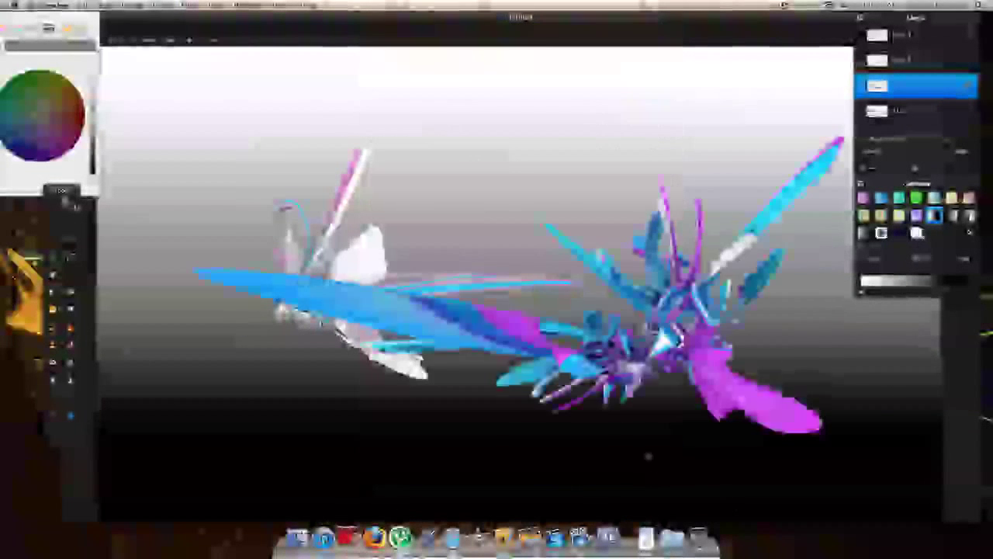
mouse_move(628, 231)
left_mouse_down()
mouse_move(543, 201)
mouse_move(454, 280)
mouse_move(765, 201)
mouse_move(535, 318)
left_mouse_up()
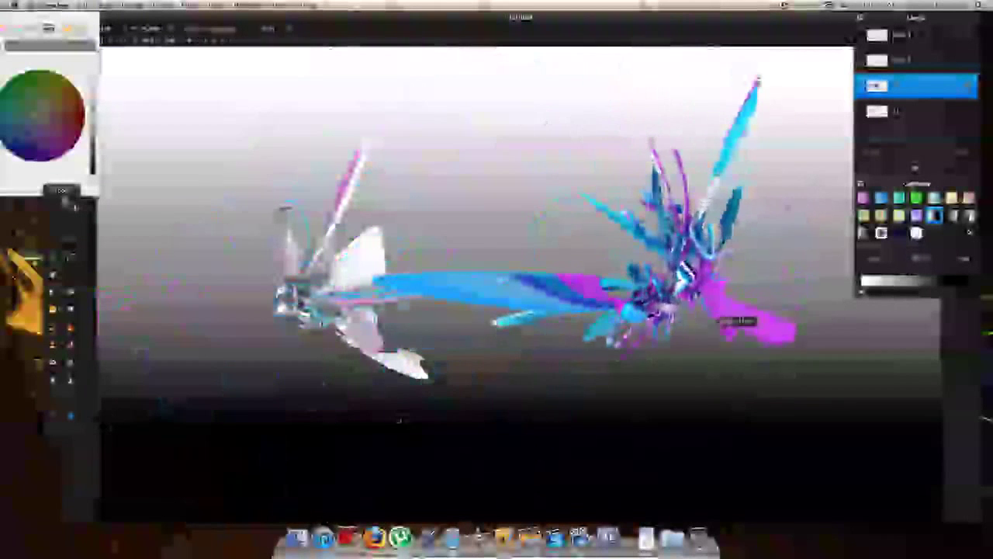
Import the red-yellow 3D shape and spin it around its vertical axis into the cluster
left_click(159, 4)
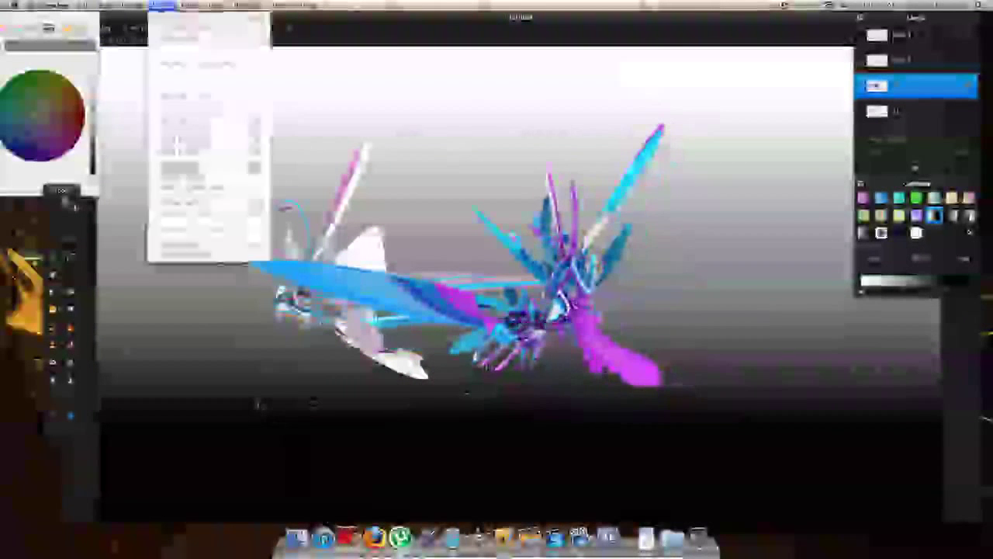
left_click(195, 55)
left_click(159, 5)
left_click(186, 77)
key("Return")
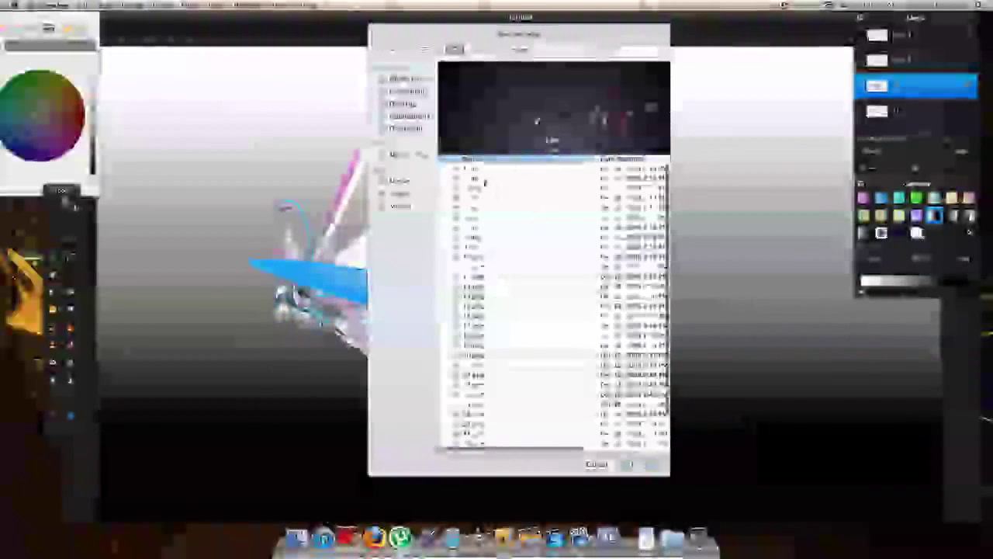
key("Return")
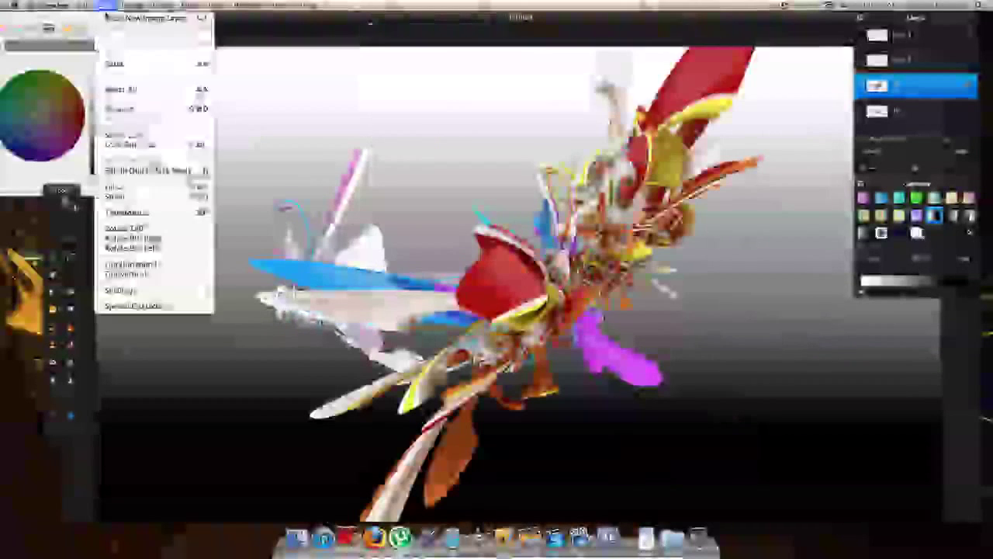
left_click_drag(331, 92, 714, 143)
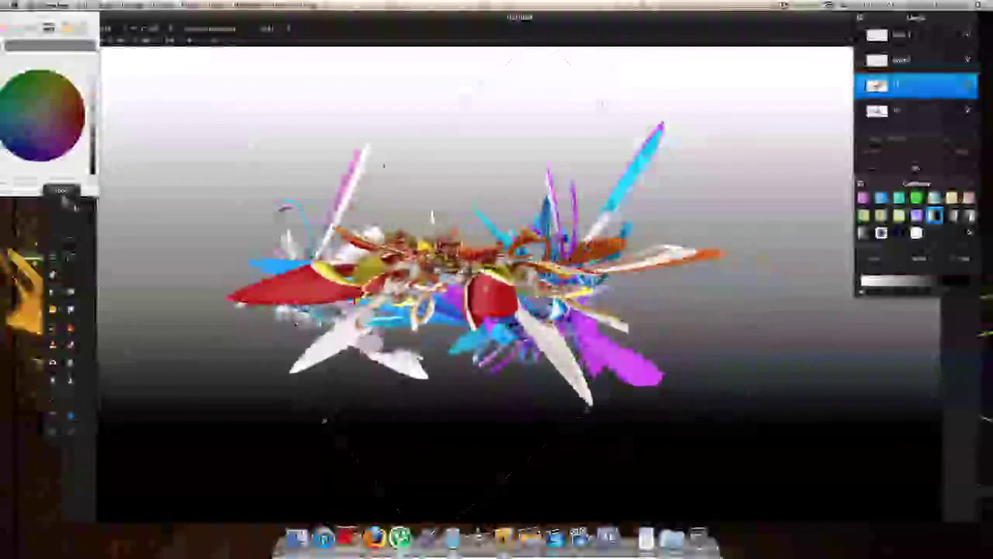
left_click(474, 31)
left_click(497, 175)
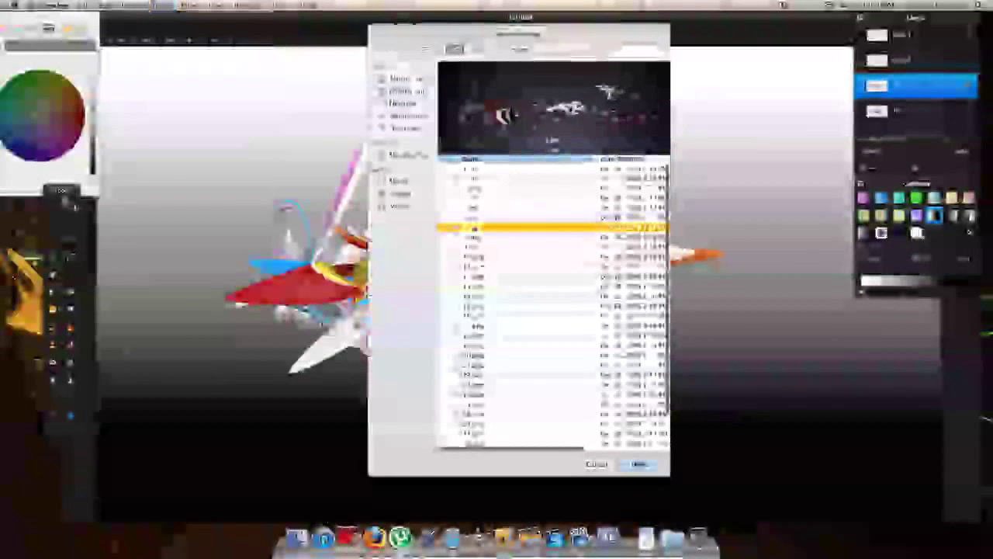
Load the dark red and black 3D shape into the middle of the cluster
left_click(638, 464)
left_click(117, 6)
left_click(166, 104)
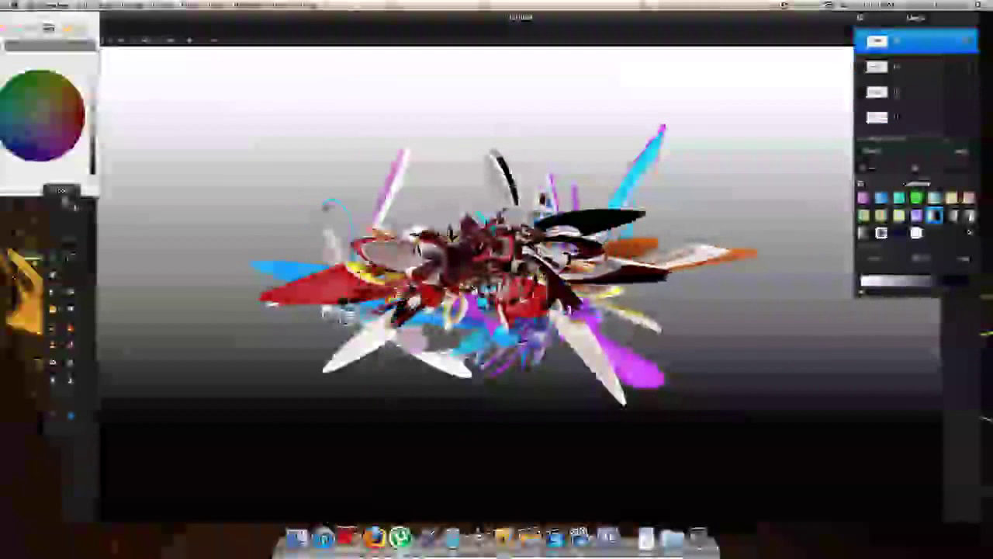
Apply commands from the Edit menu to the shape layers
left_click(106, 5)
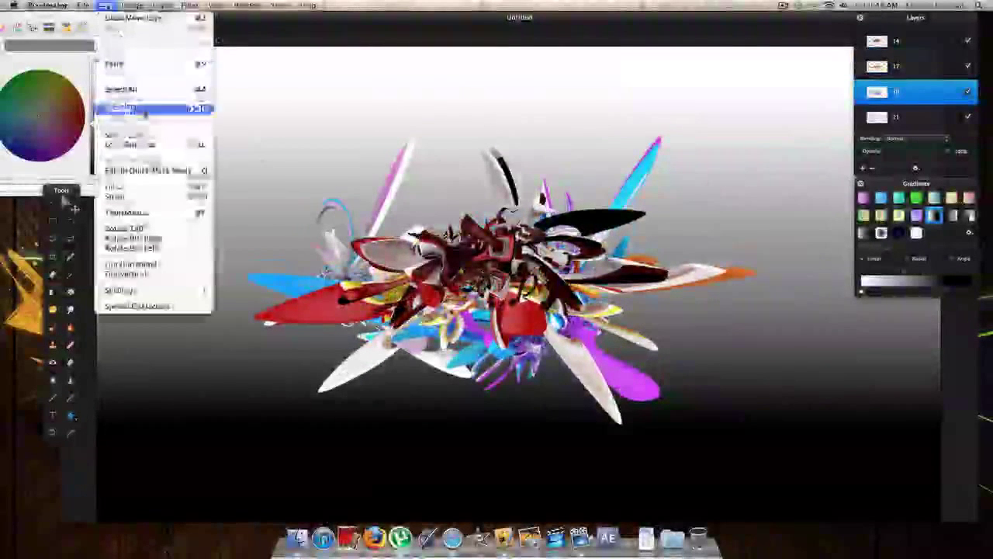
left_click(106, 5)
left_click(149, 201)
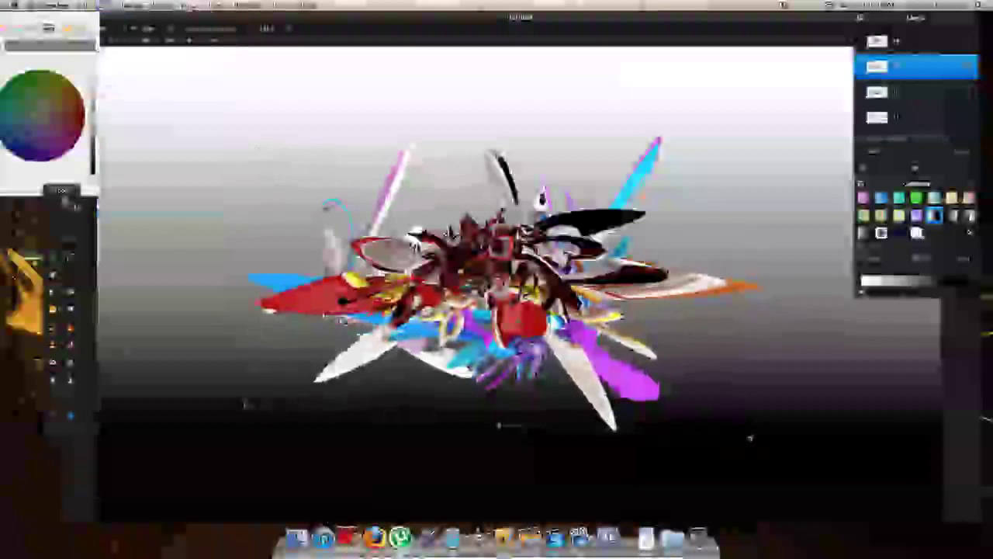
left_click(106, 4)
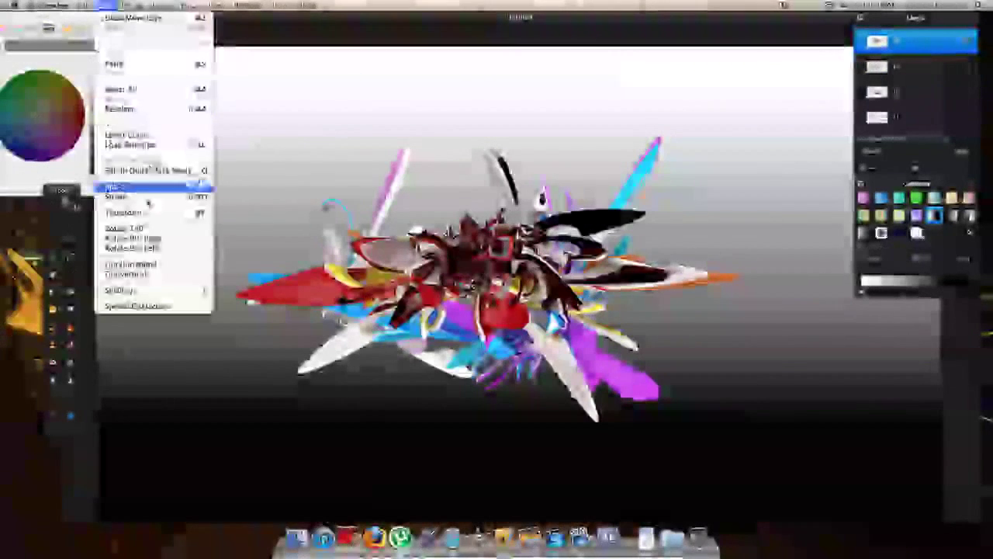
left_click(149, 199)
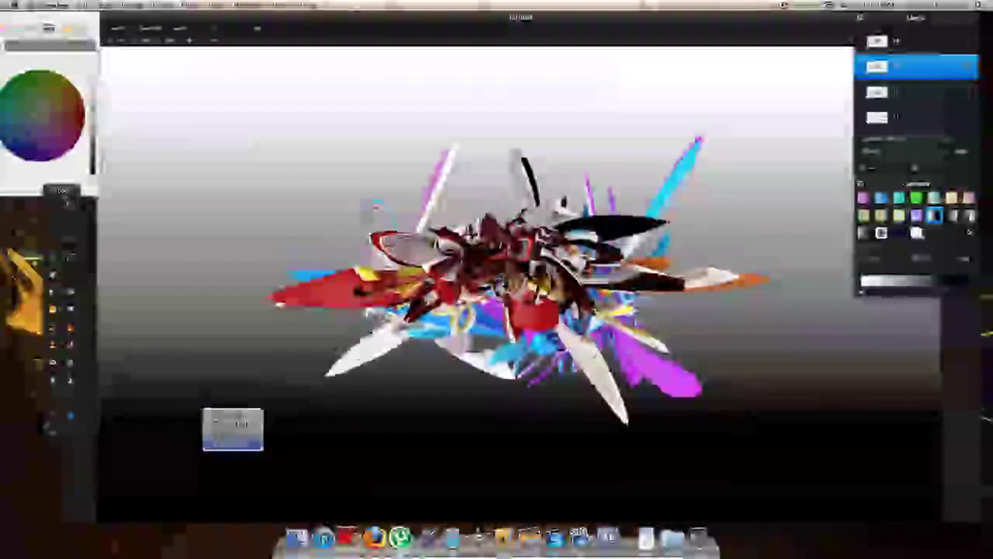
Open another model file from a different folder onto the canvas
left_click(233, 441)
right_click(260, 413)
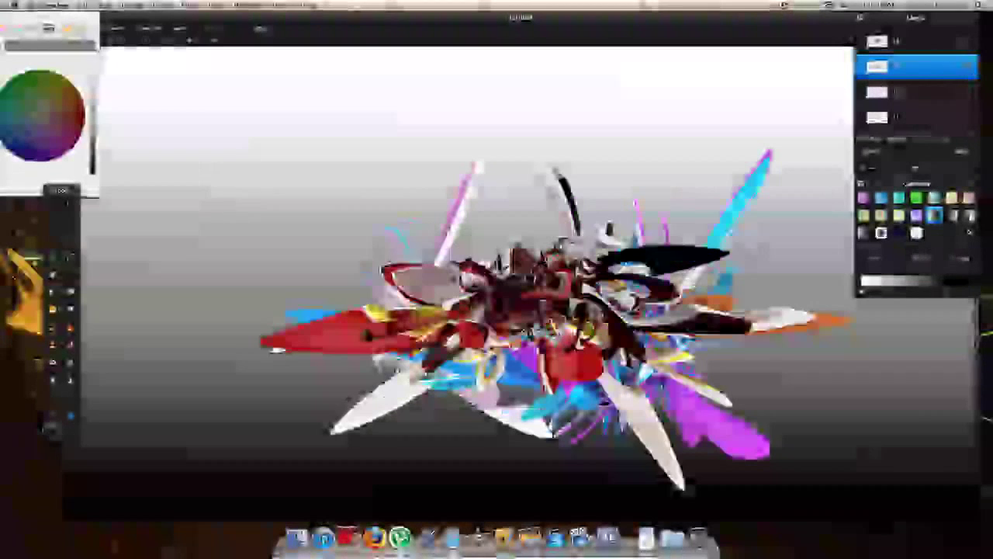
left_click(159, 6)
left_click(179, 35)
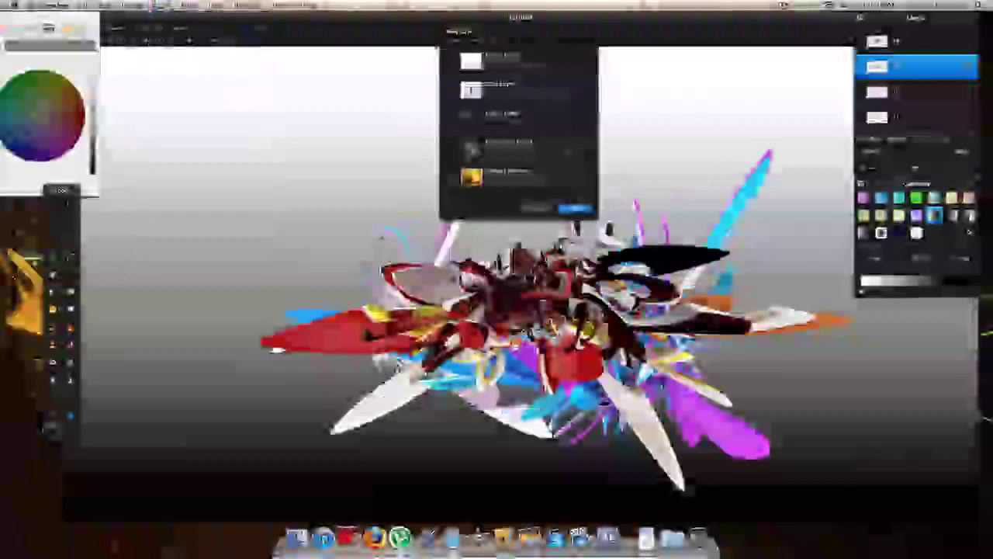
left_click(513, 53)
left_click(512, 70)
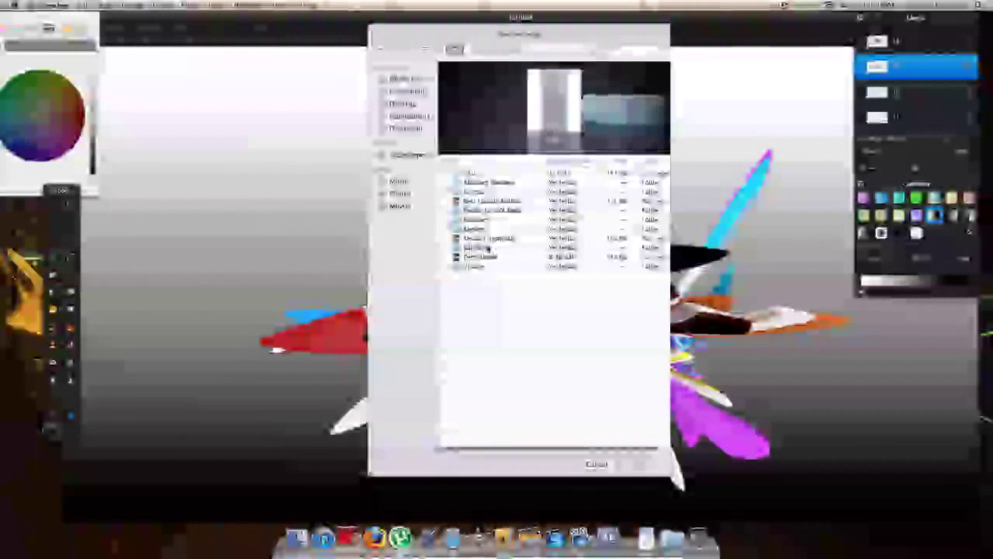
left_click(482, 266)
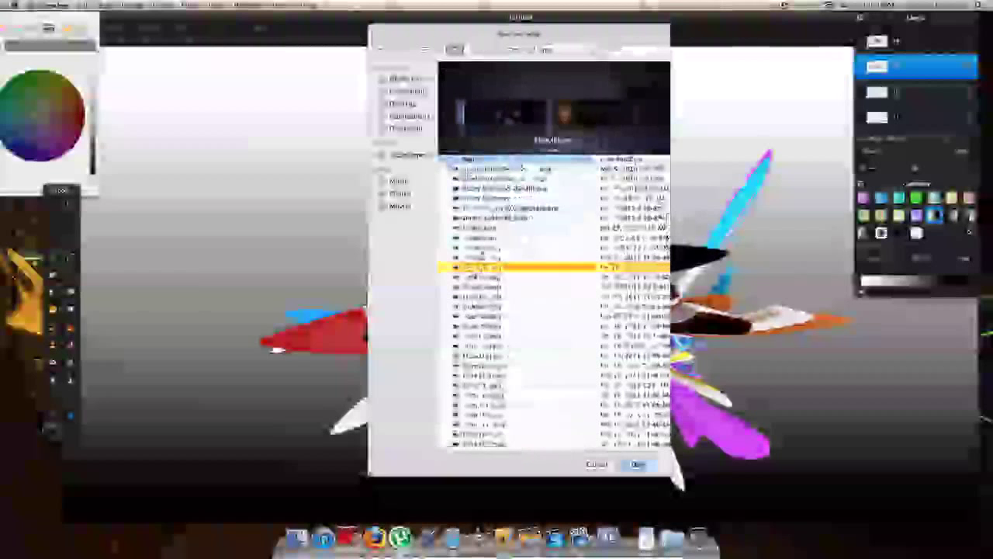
left_click(637, 464)
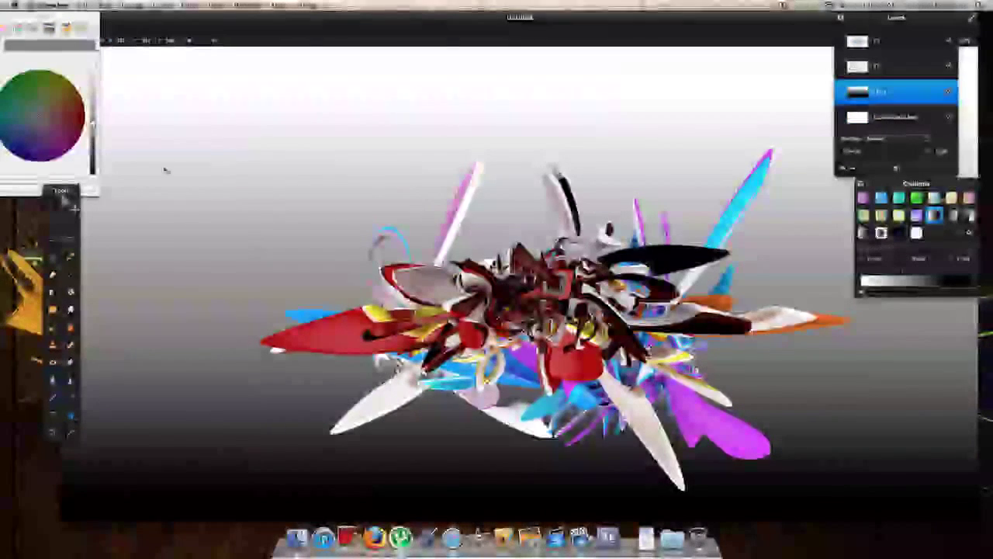
Import the OFF TASK badge image and place it on the left of the cluster
left_click(162, 5)
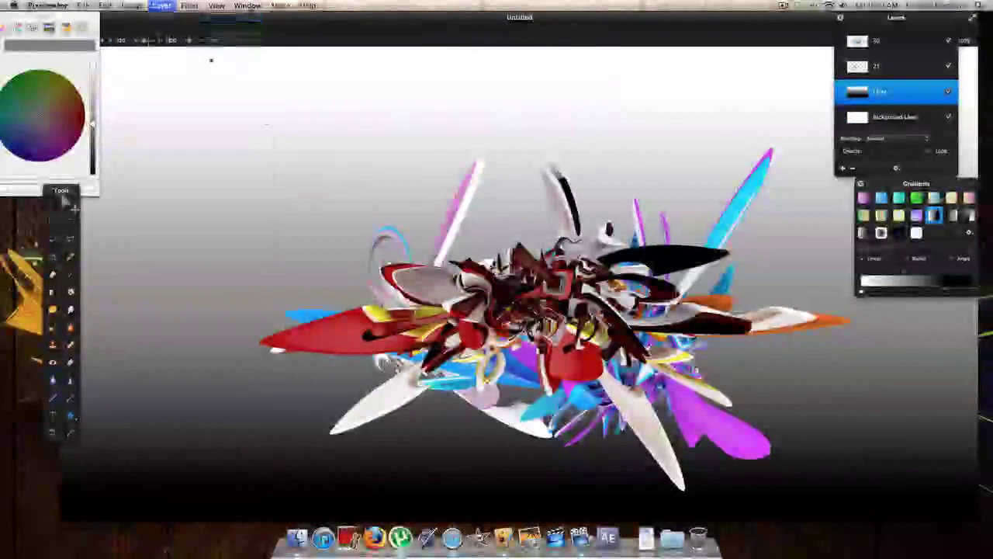
left_click(209, 39)
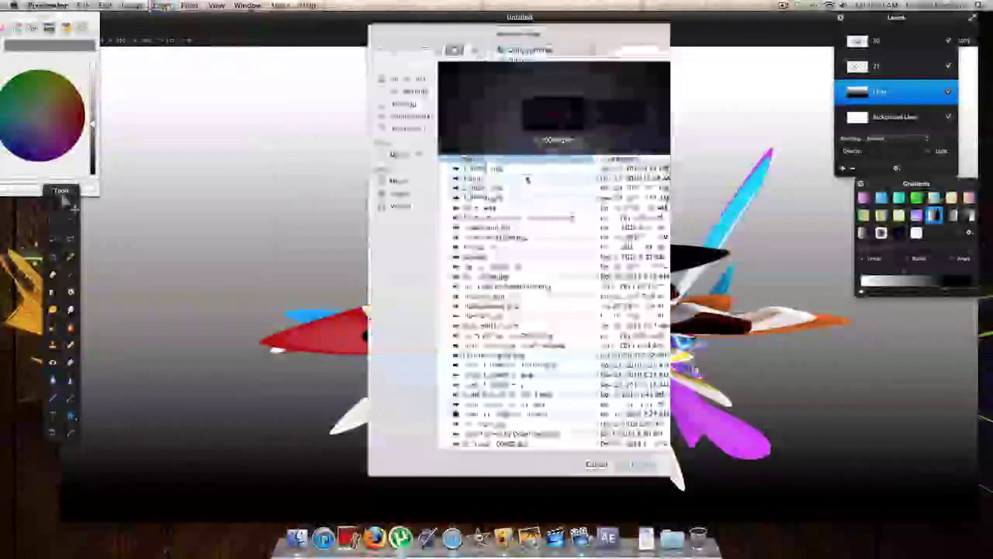
left_click(399, 154)
double_click(484, 213)
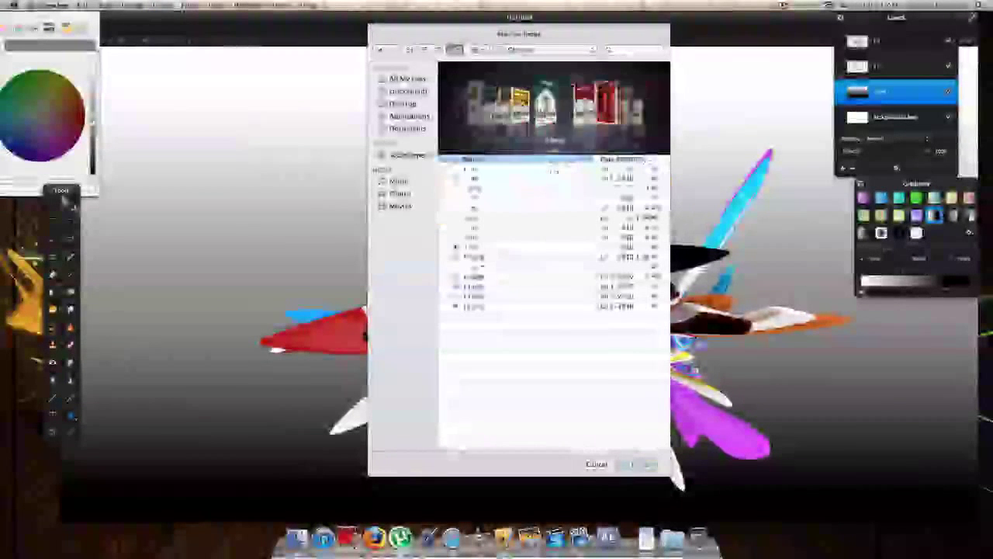
left_click(473, 305)
left_click(638, 465)
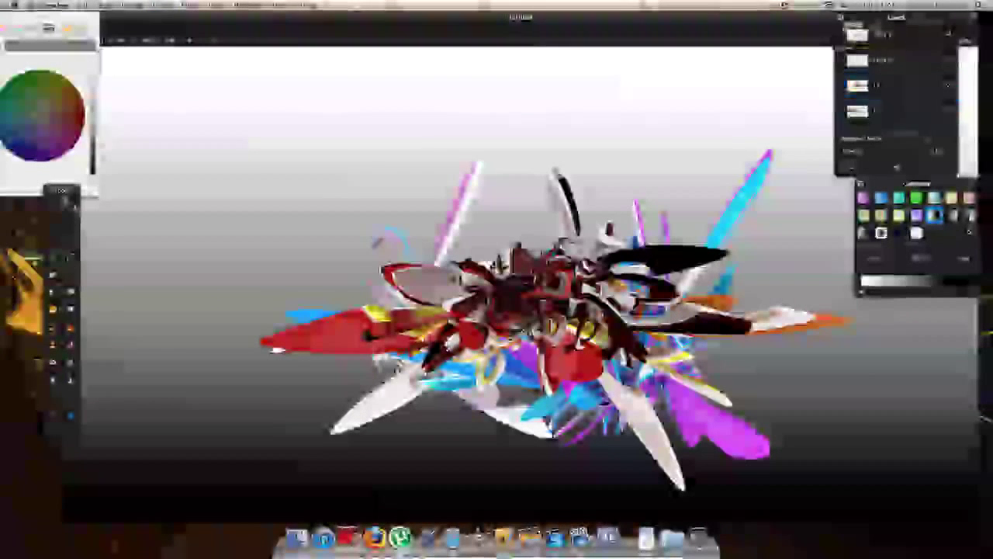
left_click(113, 6)
left_click(289, 216)
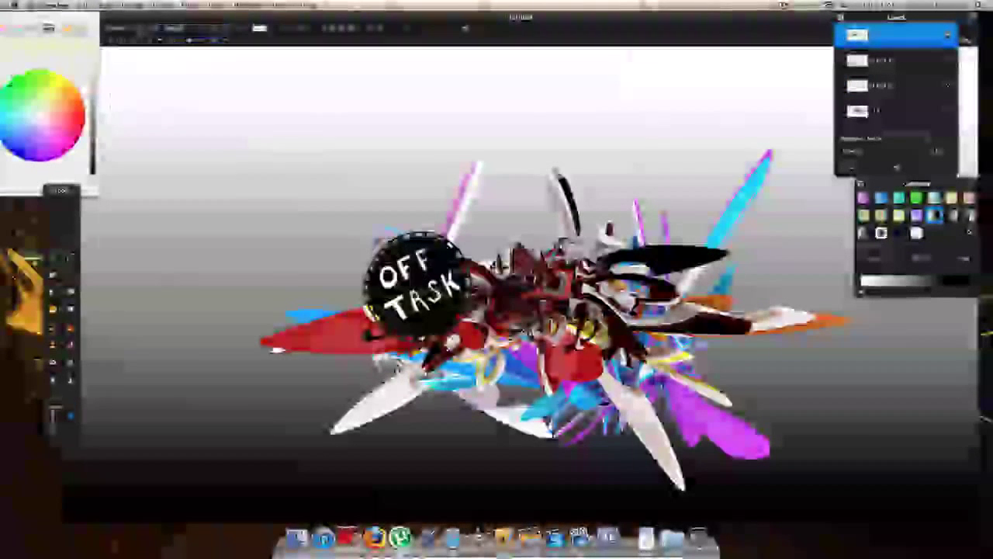
Set the revolt title to Airstrip Four at size 144 and select all its text
left_click(172, 28)
left_click(155, 149)
left_click(172, 28)
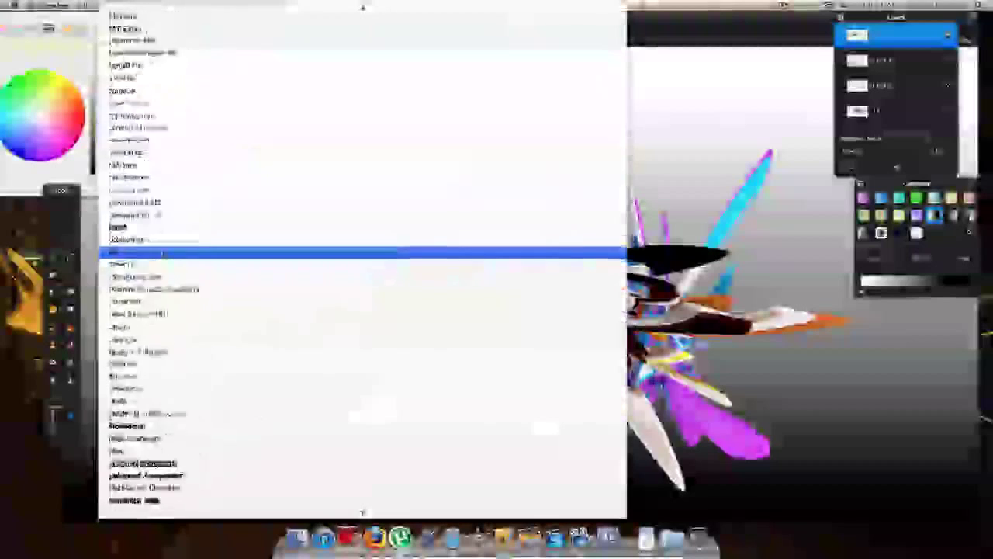
left_click(155, 177)
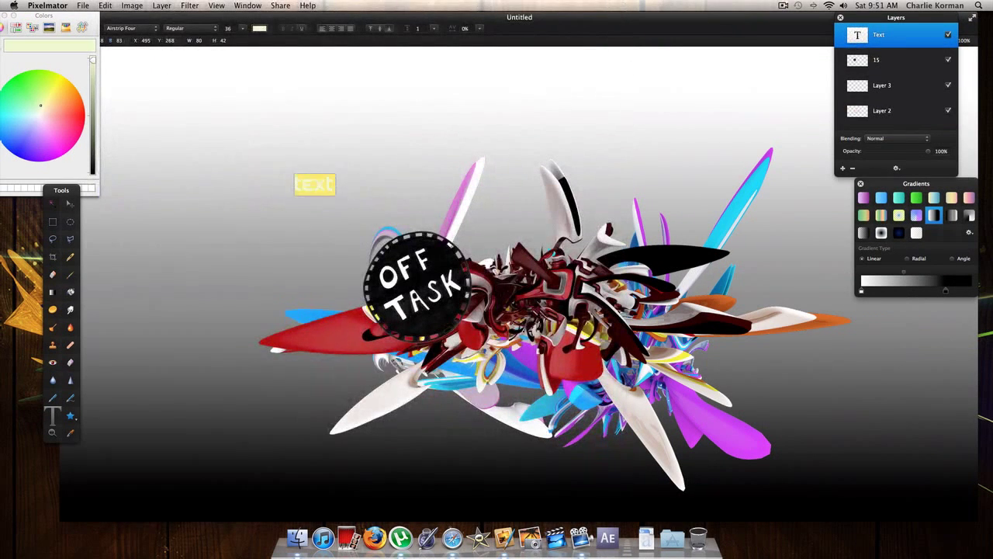
type("revolt")
left_click(255, 126)
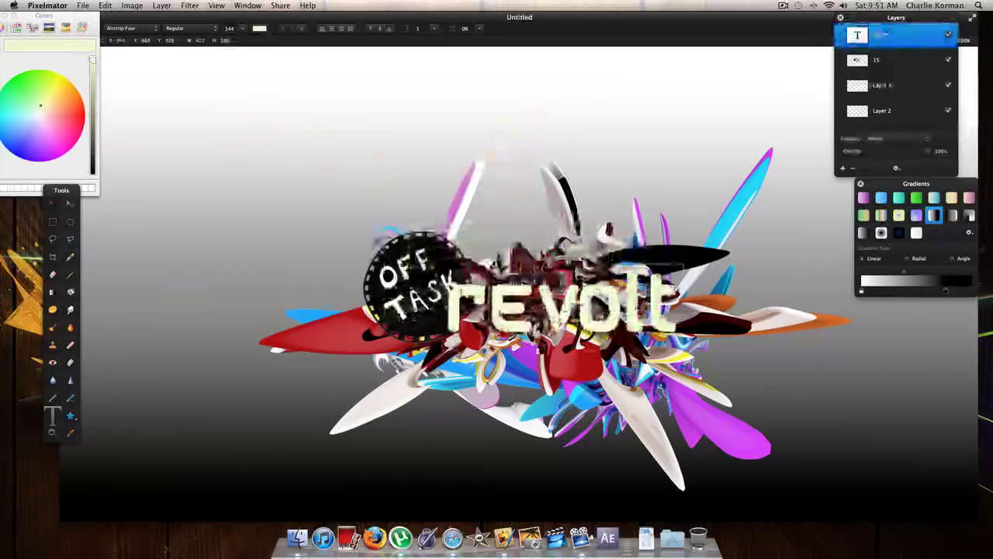
key("super+a")
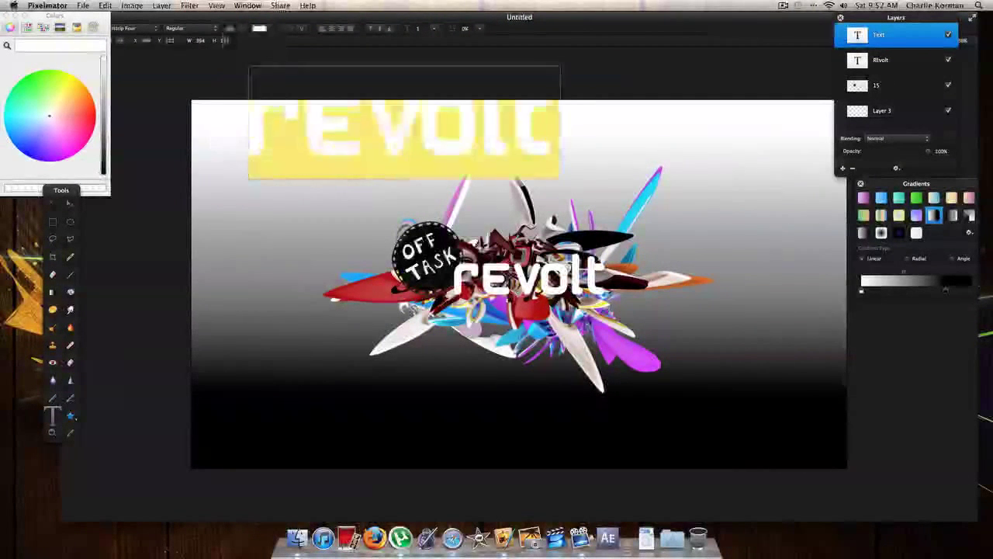
Rasterize the enlarged duplicate revolt text layer
left_click(259, 29)
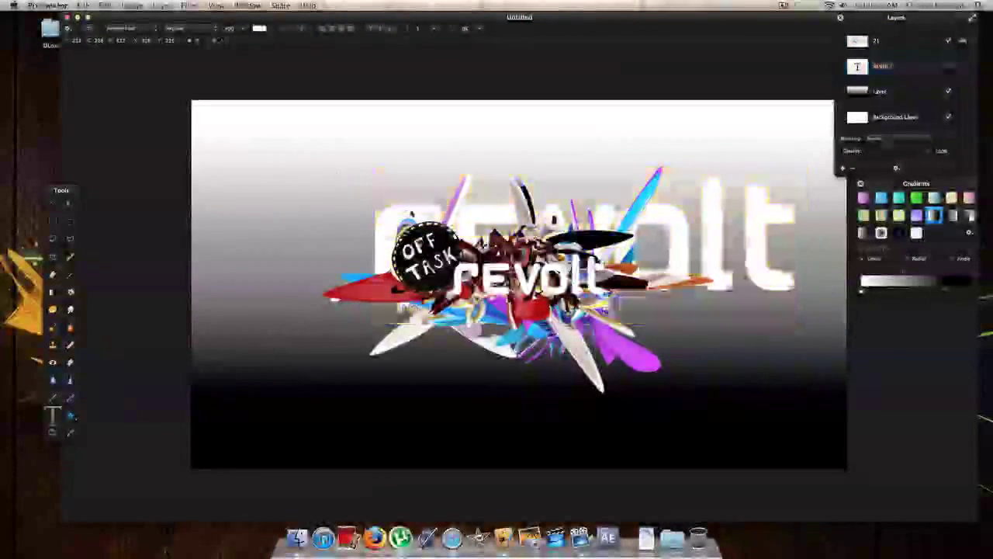
right_click(869, 65)
left_click(908, 110)
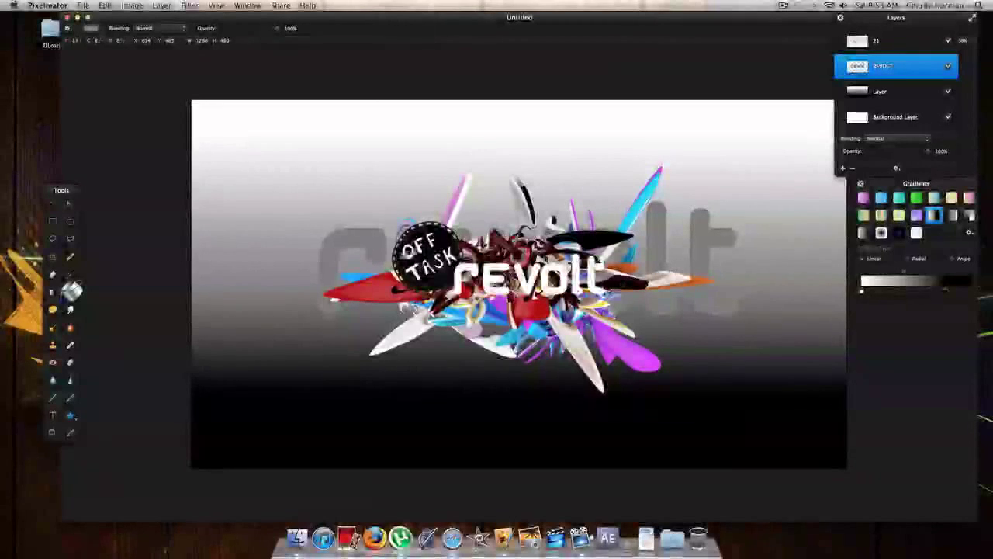
Gaussian-blur the grey revolt lettering, then import the black-and-white photo of the woman
left_click(190, 5)
left_click(321, 51)
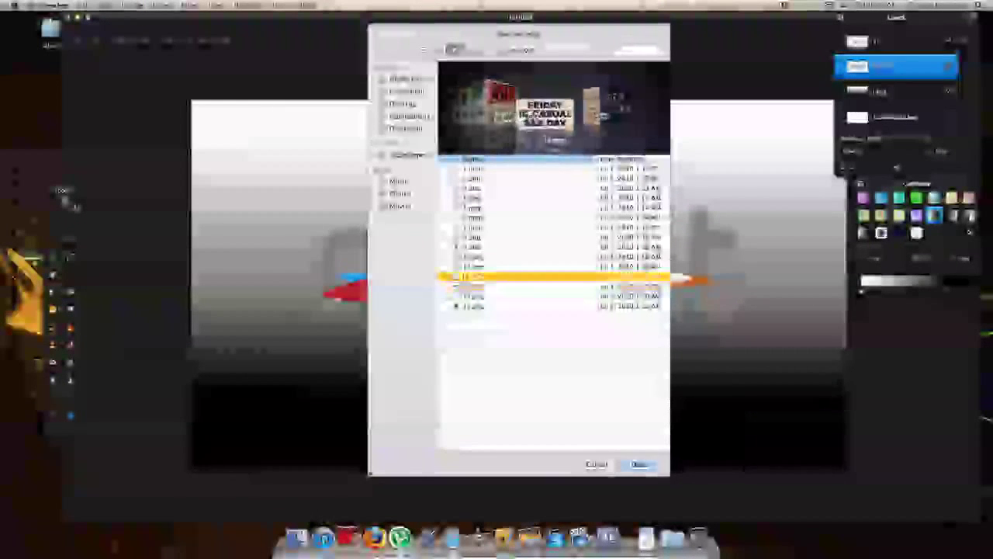
left_click(473, 247)
left_click(520, 49)
left_click(535, 116)
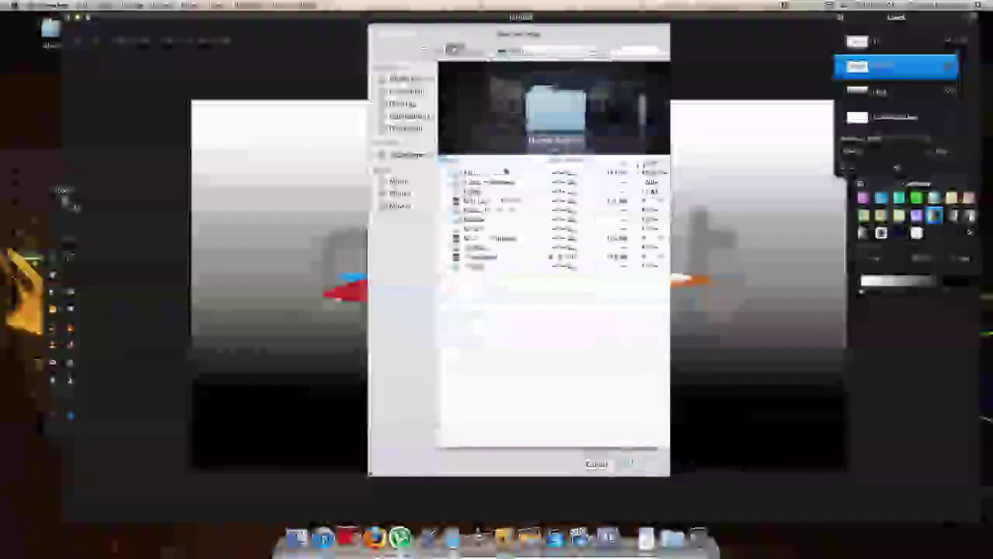
left_click(501, 265)
double_click(501, 268)
left_click(501, 266)
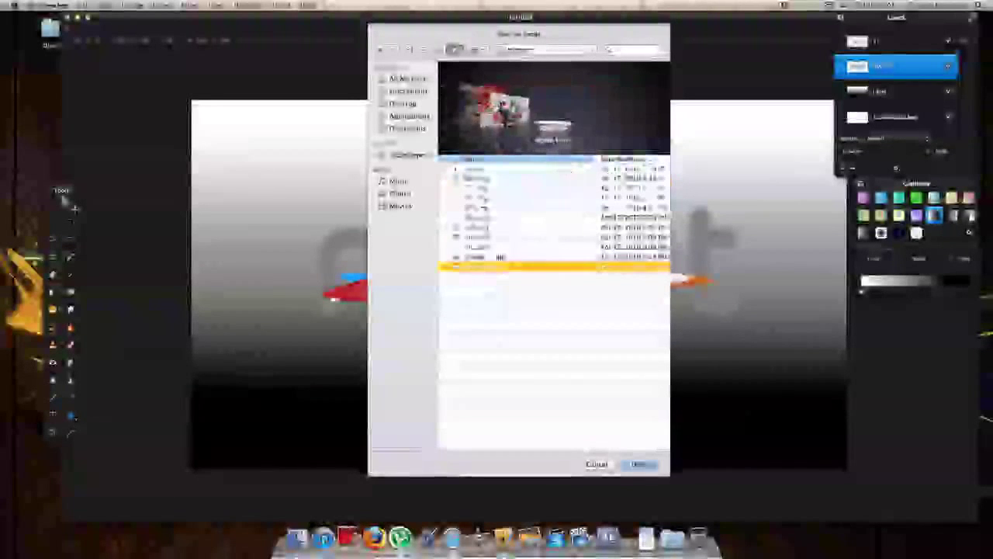
key("Up")
key("Up")
key("Up")
key("Up")
key("Up")
key("Up")
key("Up")
key("Up")
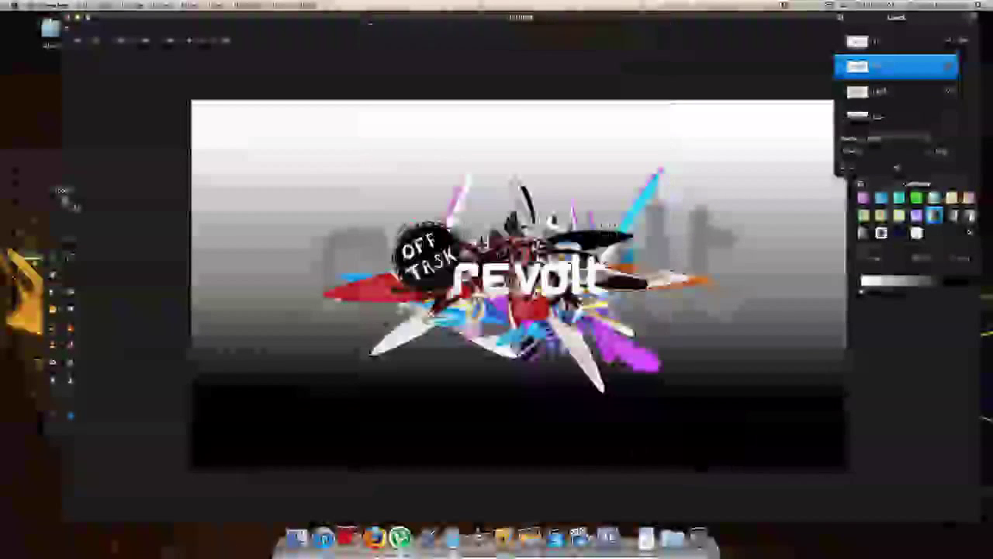
key("Return")
Adjust the imported woman photo so it stands at the lower right
left_click(92, 8)
left_click(155, 268)
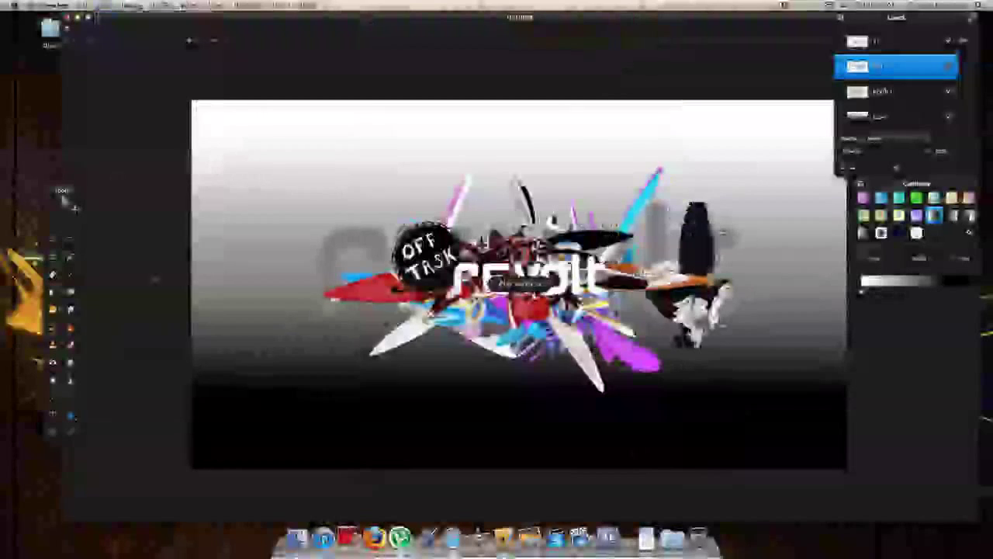
left_click(92, 8)
left_click(155, 224)
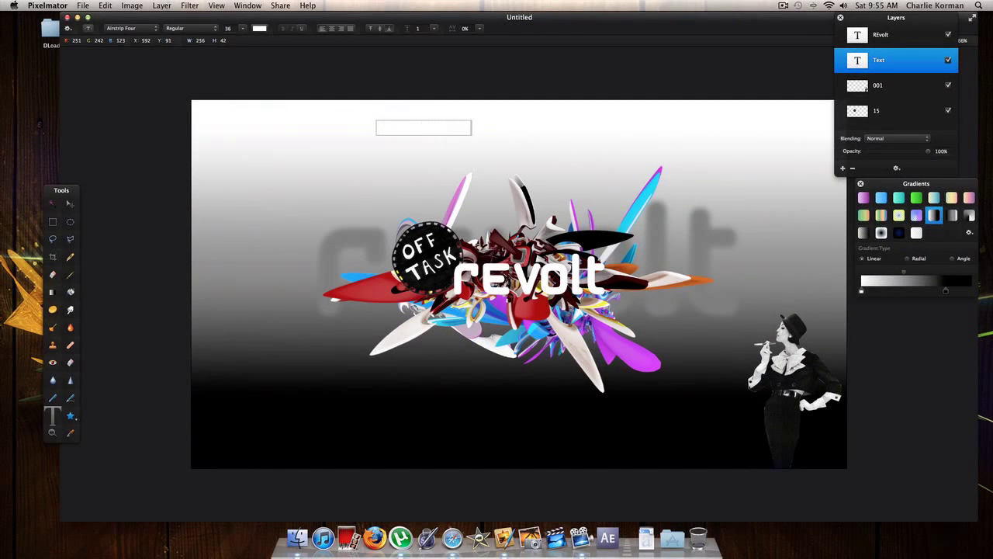
Pick a new colour for the word 'by' in the 'design by revolt' credit from the Colors panel
left_click(260, 28)
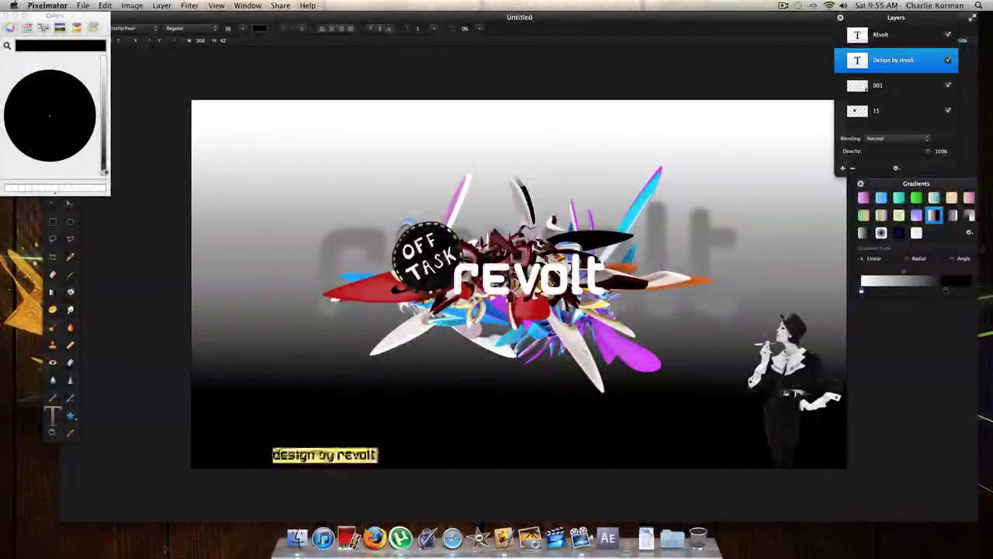
left_click(51, 118)
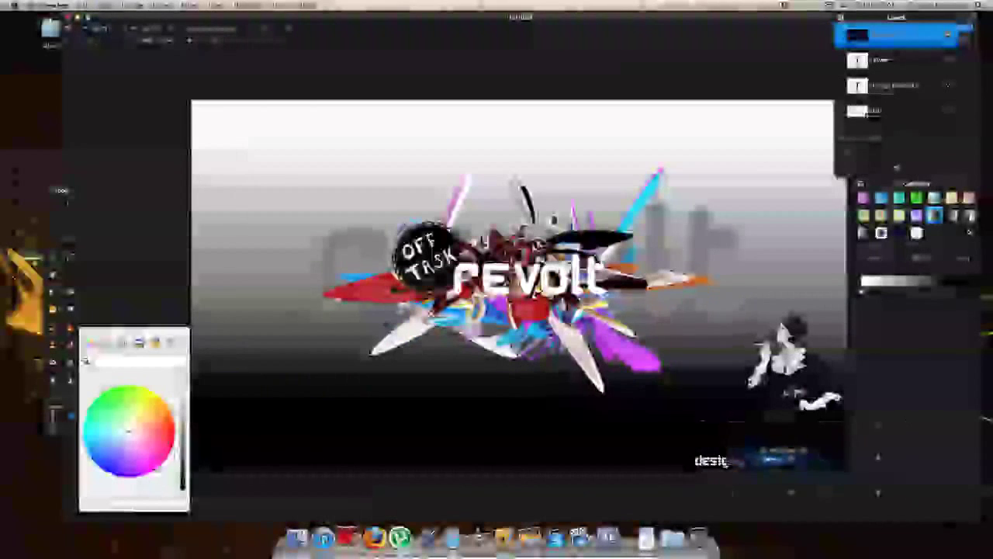
Set the Flare (14) layer to Screen blending and move it beneath layer 001
left_click(896, 167)
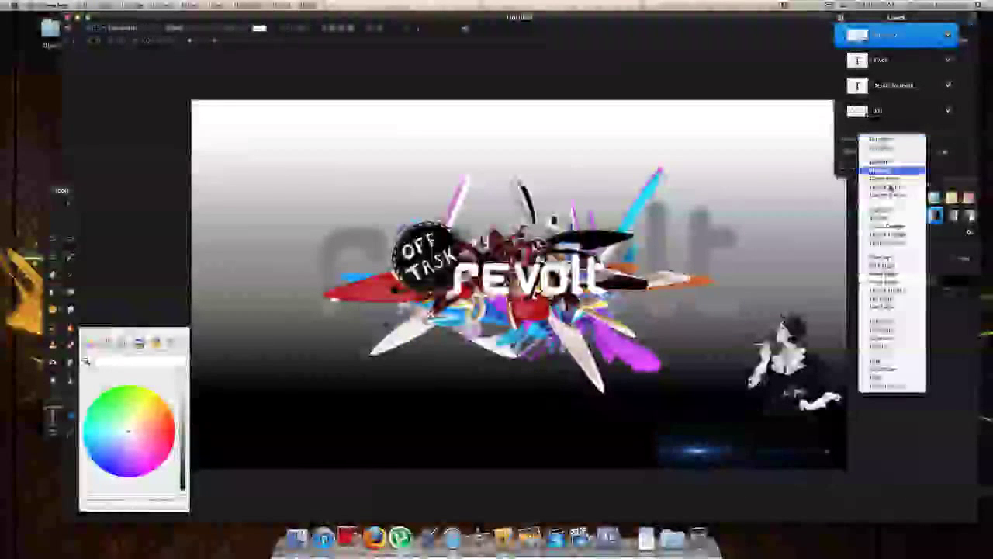
left_click(893, 257)
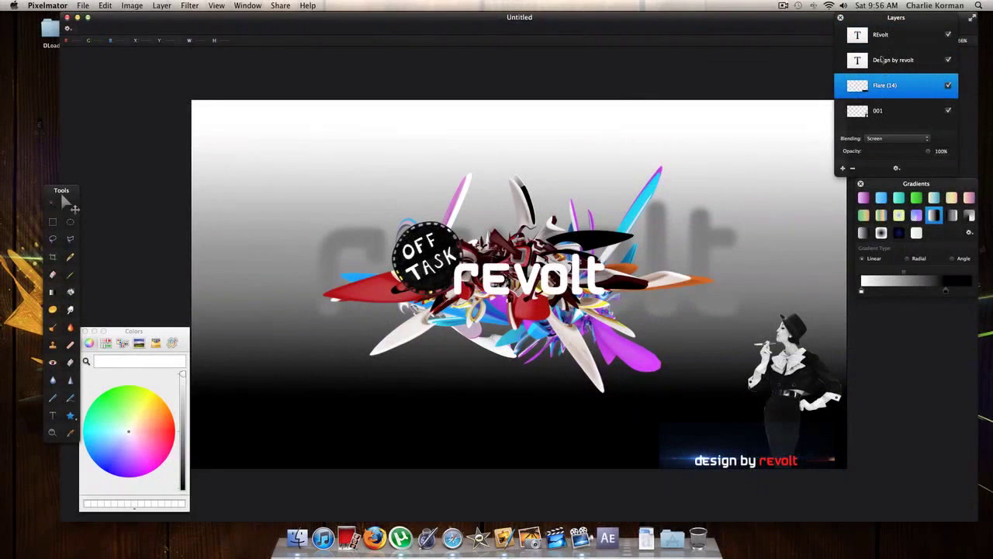
left_click_drag(885, 122, 879, 67)
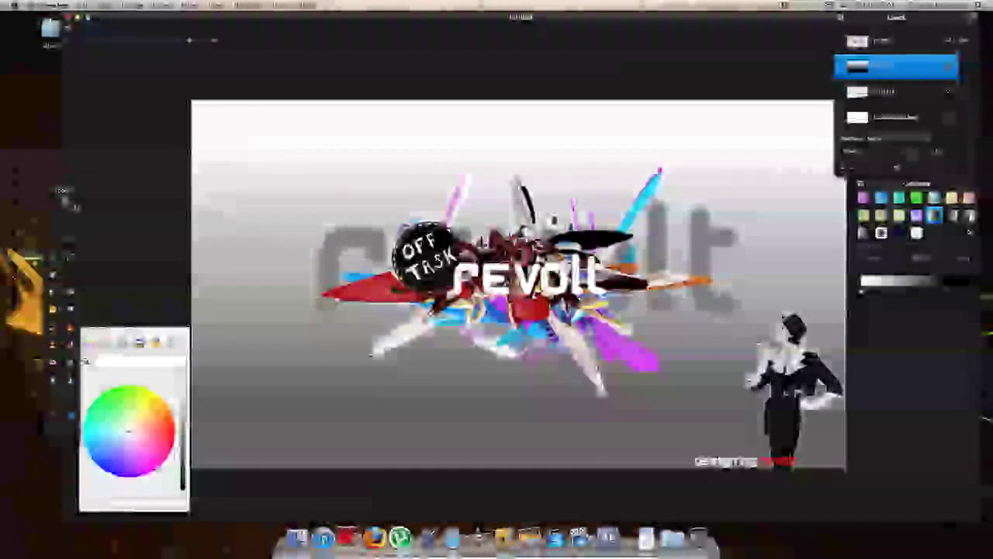
left_click(888, 117)
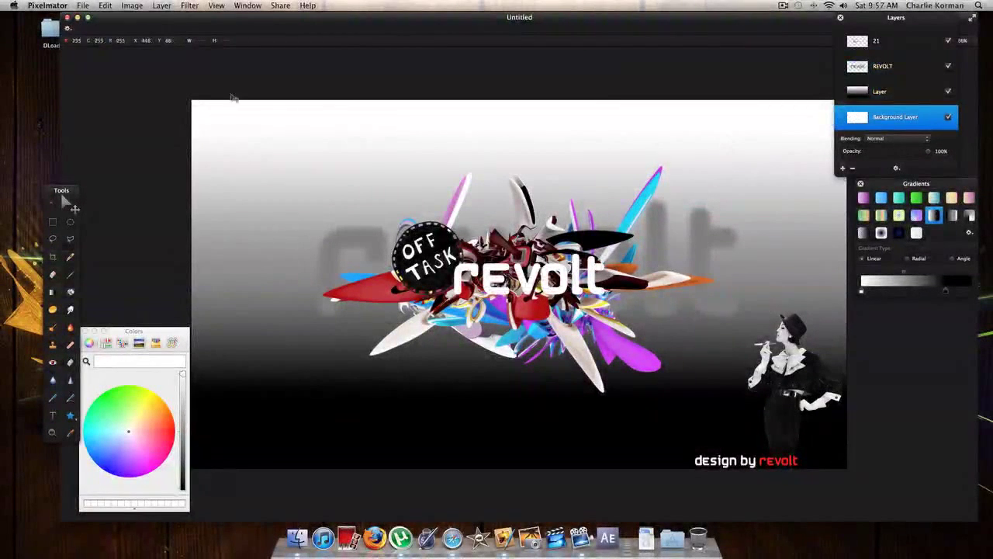
key("t")
left_click(241, 453)
type("www.youtube.com/whozrevolt")
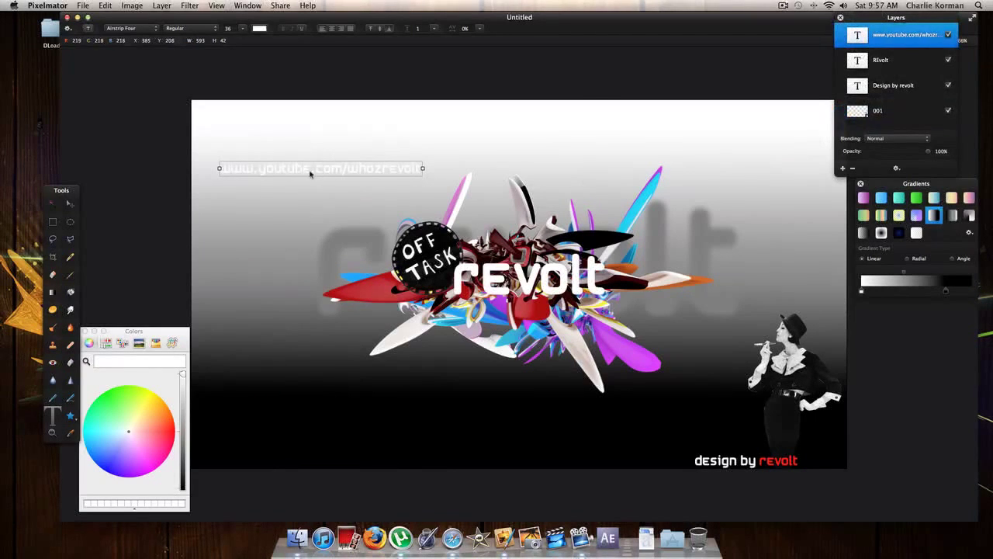
mouse_move(310, 174)
left_mouse_down()
mouse_move(327, 462)
mouse_move(404, 463)
left_mouse_up()
left_click(173, 425)
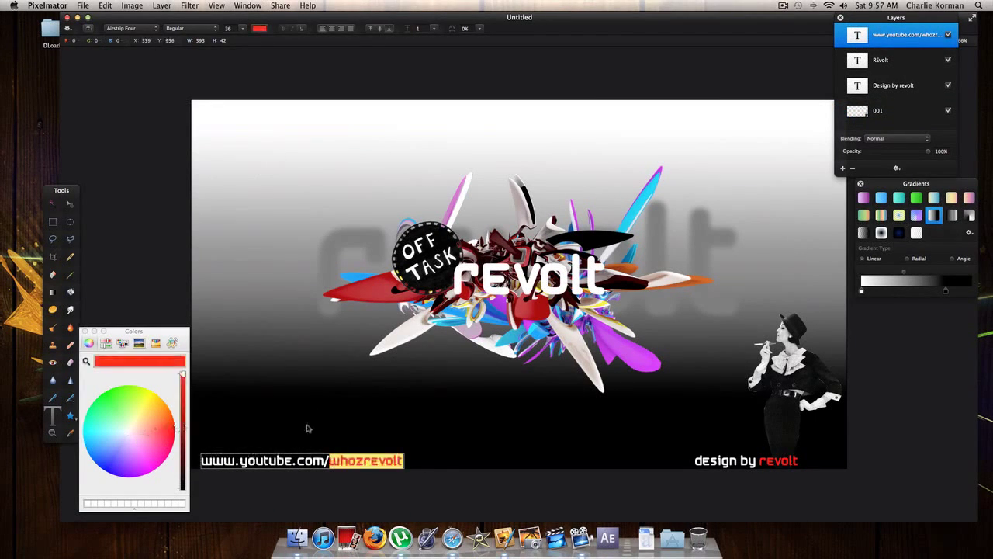
key("Escape")
left_click(783, 6)
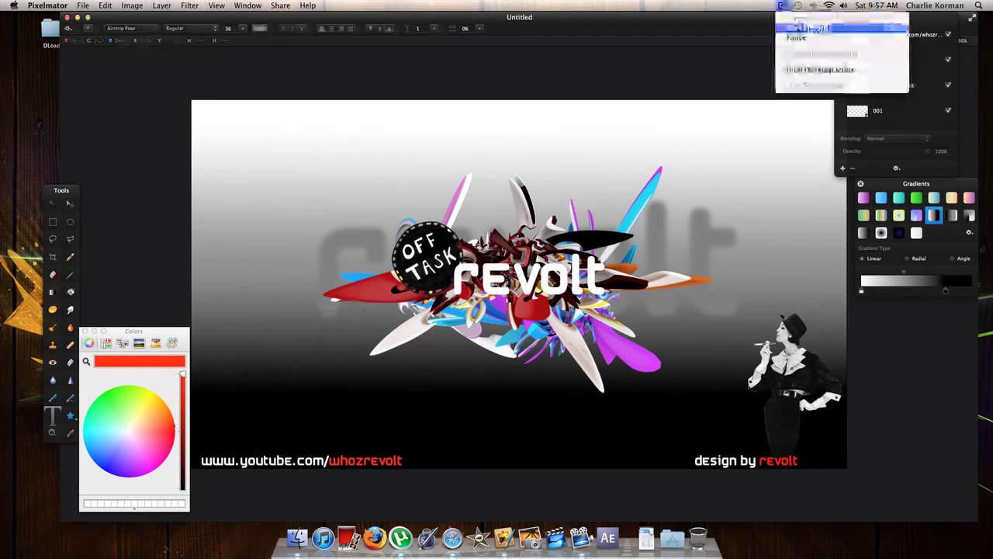